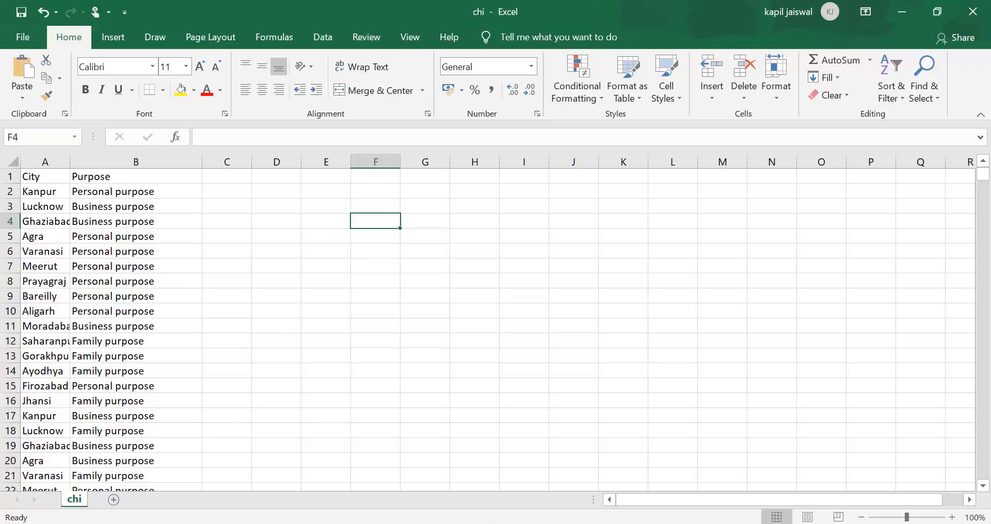
# Step: Switch to RStudio, set the working directory to "C:/Data_11_Jan/TrainingVideos/SampleDA1" and read chi.csv into df with header = TRUE
pyautogui.hotkey('alt', 'Tab')
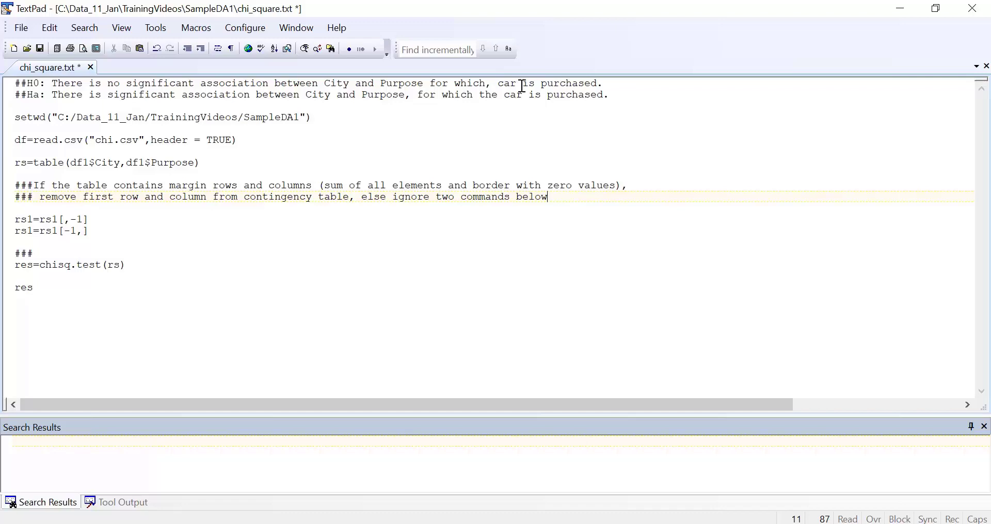
pyautogui.hotkey('alt', 'Tab')
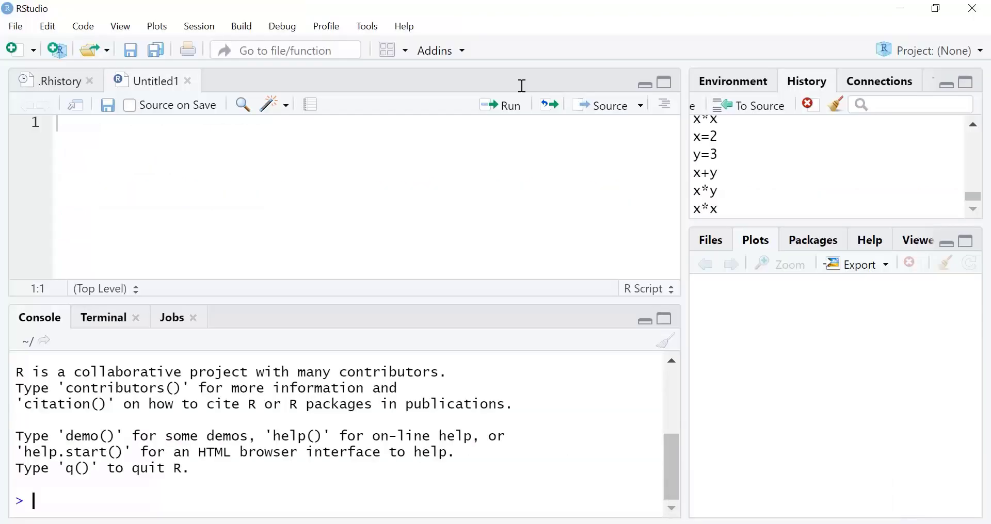
pyautogui.write('V')
pyautogui.press('BackSpace')
pyautogui.write('setwd("C:/Data_11_Jan/TrainingVideos/SampleDA1")')
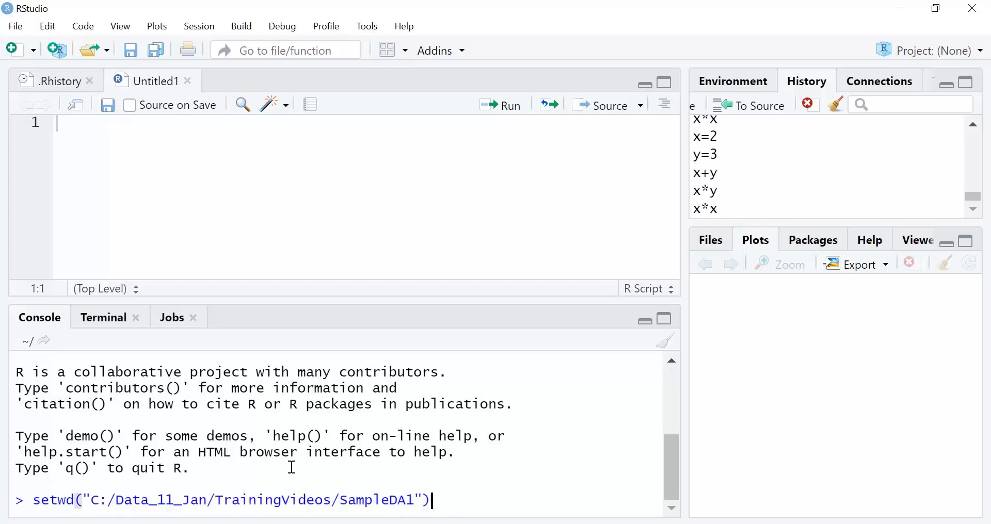
pyautogui.press('Return')
pyautogui.write('df=read.csv("chi.csv",header= TRUE)')
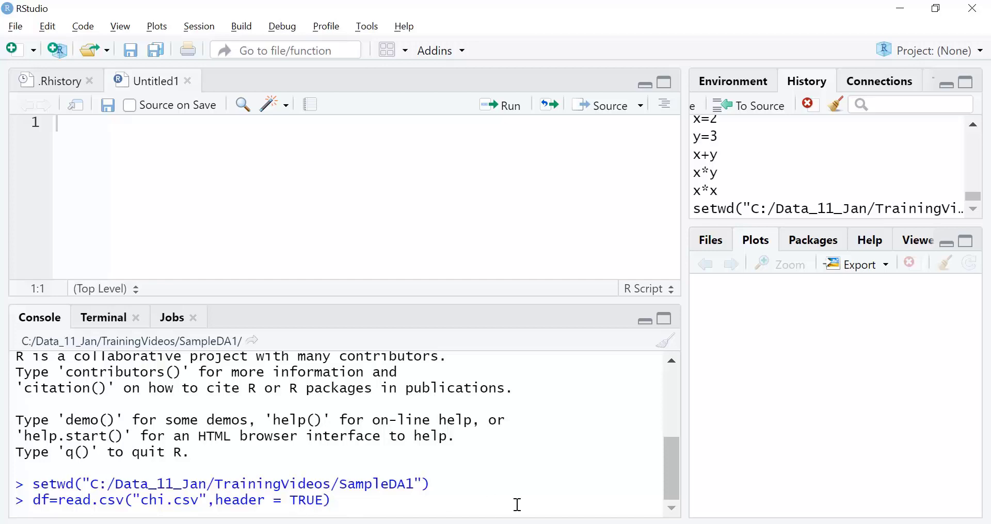
# Step: Switch to Excel to check the City and Purpose column headers in the chi sheet, and return to RStudio
pyautogui.hotkey('alt', 'Tab')
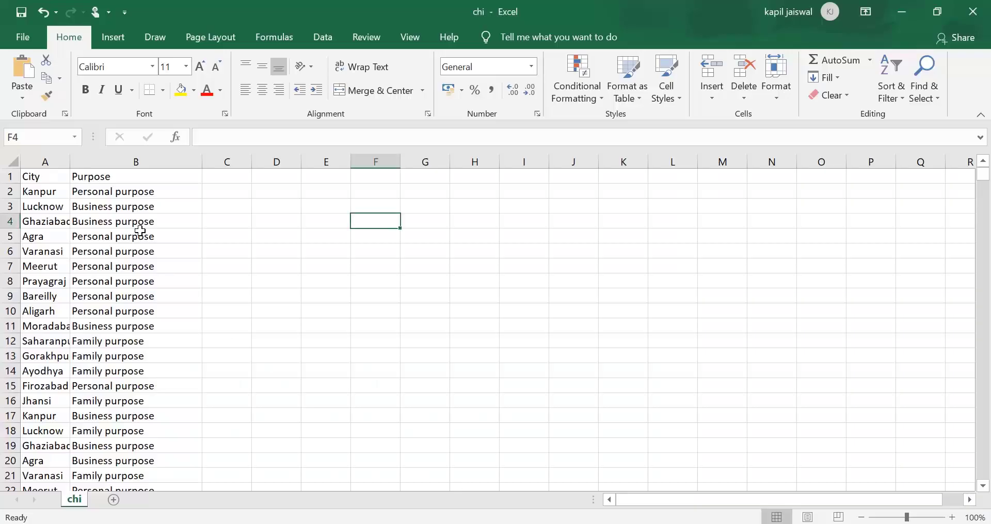
pyautogui.click(32, 178)
pyautogui.moveTo(32, 179); pyautogui.dragTo(97, 177)
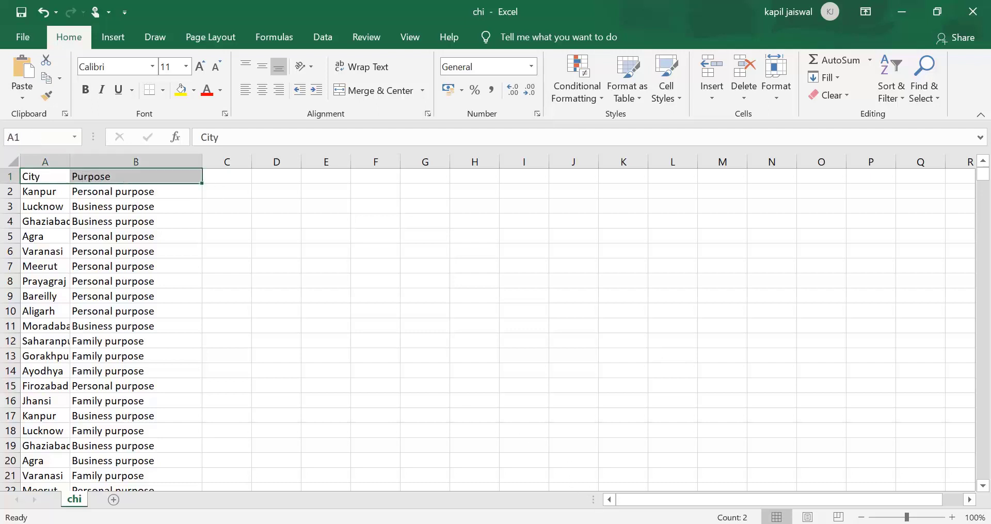
pyautogui.hotkey('alt', 'Tab')
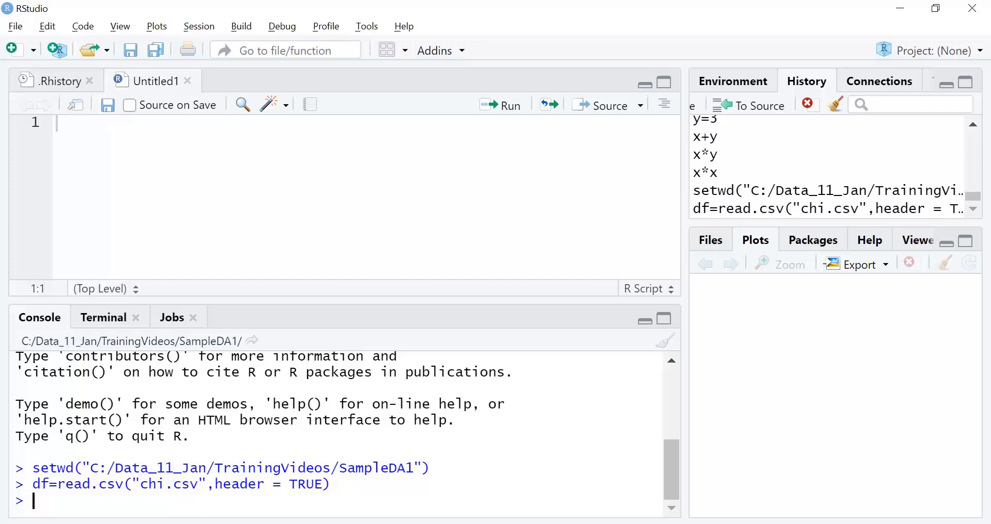
# Step: Copy the table command from the TextPad script and try running rs=table(df1$City,df1$Purpose) in the RStudio console
pyautogui.hotkey('alt', 'Tab')
pyautogui.hotkey('alt', 'Tab')
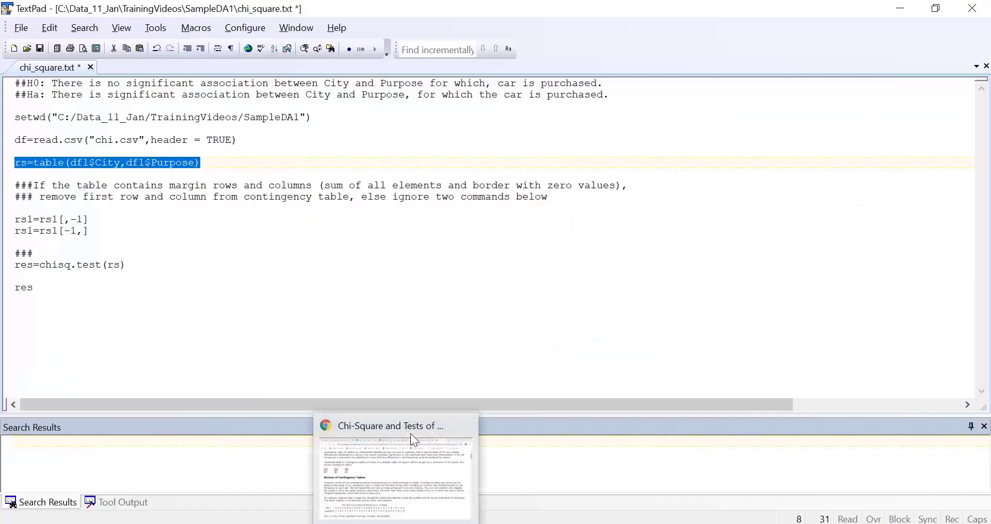
pyautogui.hotkey('alt', 'Tab')
pyautogui.write('rs=table(df1$City,df1$Purpose)')
pyautogui.press('Return')
# Step: Correct both data frame references in the recalled command and run rs=table(df$City,df$Purpose)
pyautogui.press('Up')
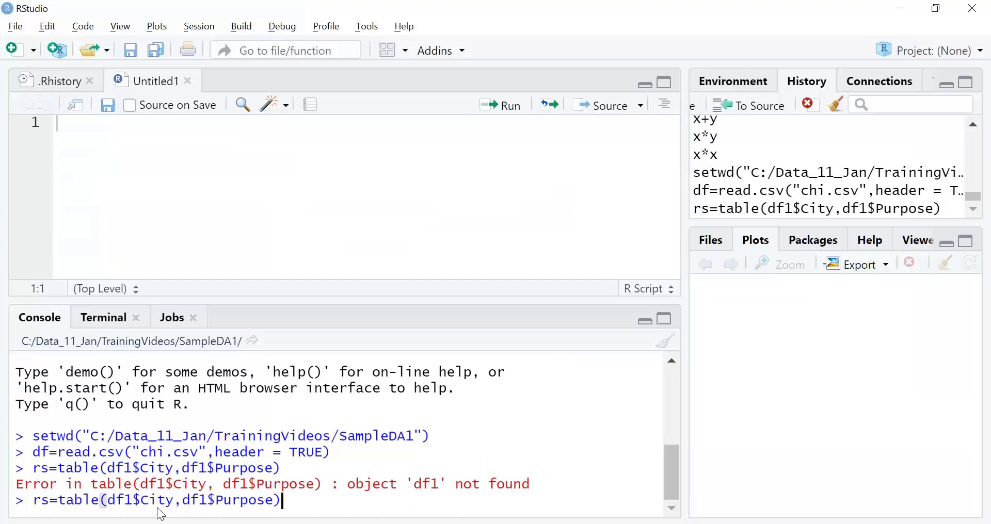
pyautogui.click(133, 500)
pyautogui.press('BackSpace')
pyautogui.press('Right')
pyautogui.press('Right')
pyautogui.press('Right')
pyautogui.press('Right')
pyautogui.press('Right')
pyautogui.press('Right')
pyautogui.press('Right')
pyautogui.press('Right')
pyautogui.press('Right')
pyautogui.press('Right')
pyautogui.press('Left')
pyautogui.press('Left')
pyautogui.press('Delete')
pyautogui.press('End')
pyautogui.press('Return')
# Step: Print the contingency table rs and examine its purpose columns and the counts for Agra
pyautogui.write('rs')
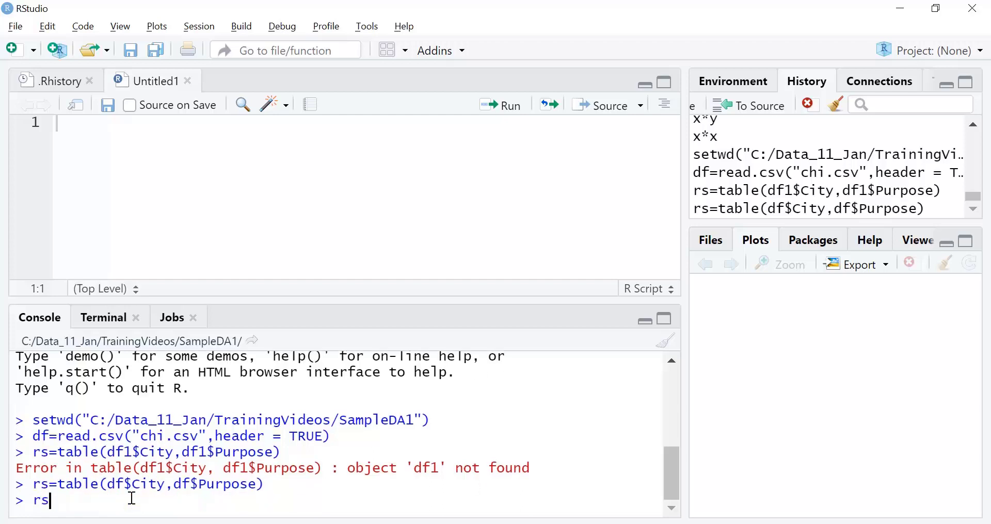
pyautogui.press('Return')
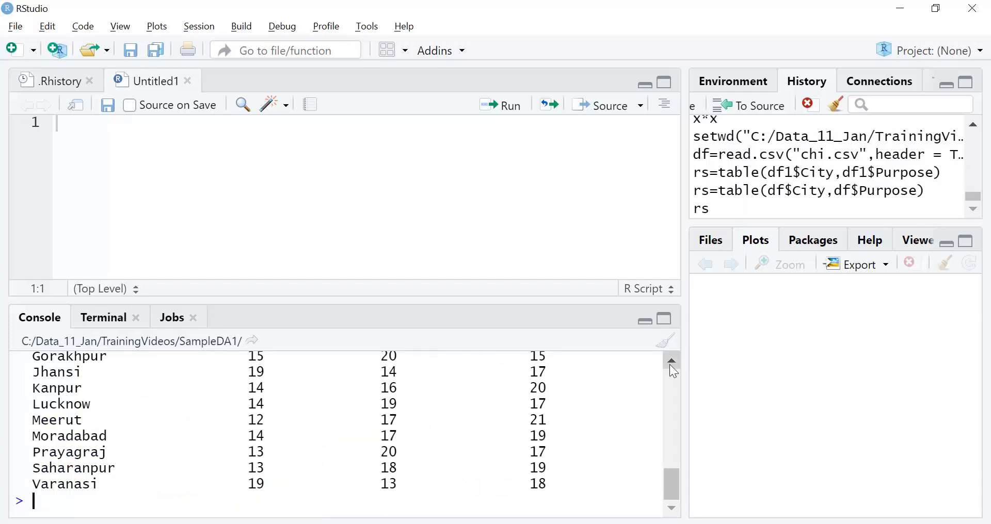
pyautogui.scroll(3, 670, 364)
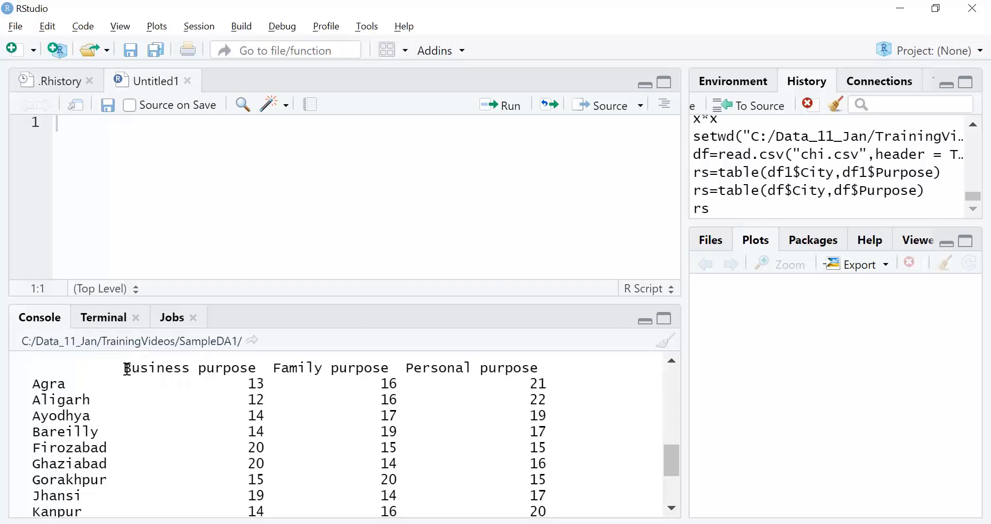
pyautogui.moveTo(127, 369); pyautogui.dragTo(487, 369)
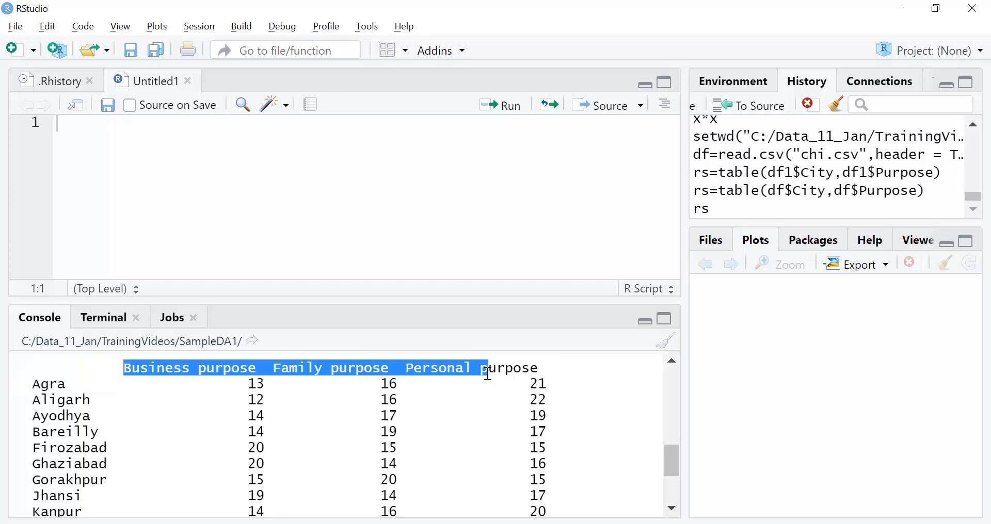
pyautogui.click(255, 391)
pyautogui.moveTo(247, 384); pyautogui.dragTo(267, 385)
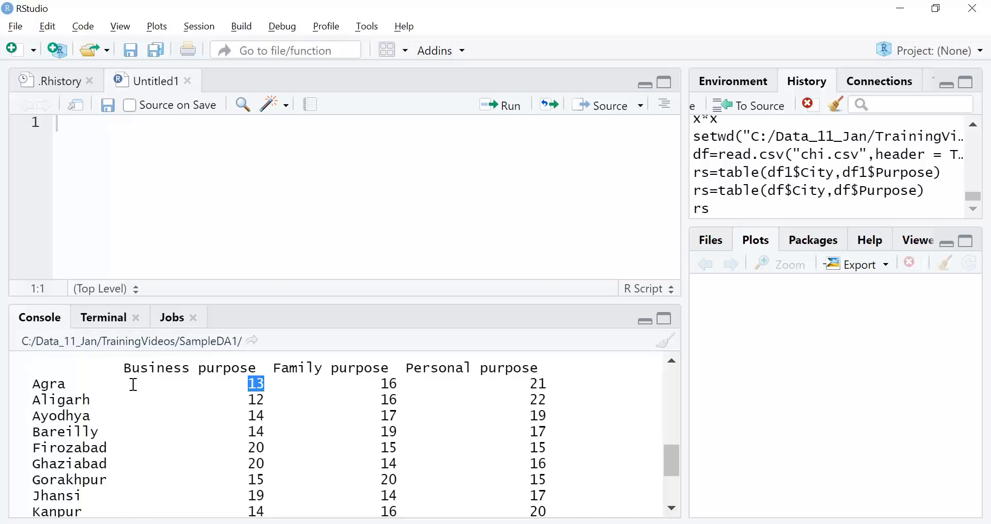
pyautogui.doubleClick(388, 384)
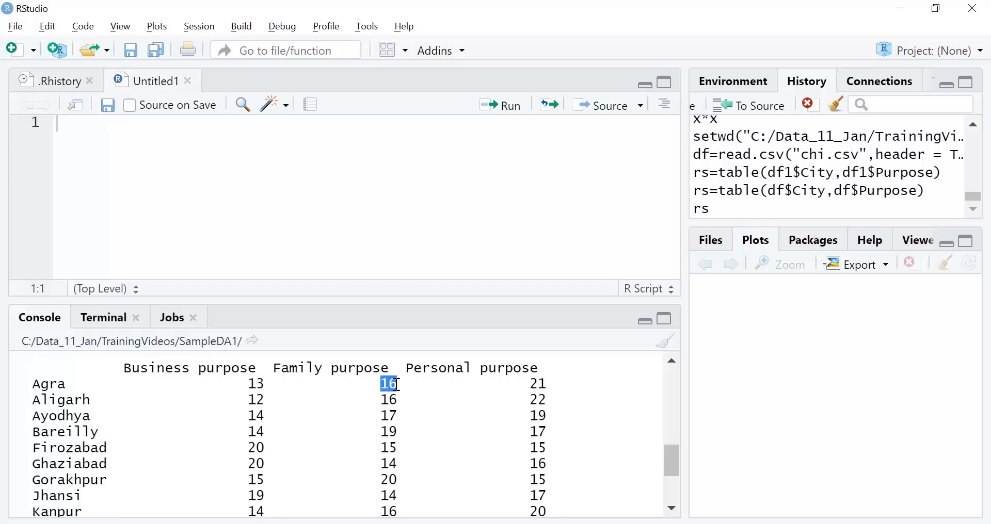
pyautogui.click(556, 386)
# Step: Run the chi-square test with res=chisq.test(rs) and print res
pyautogui.write('res=chisq.test(rs)')
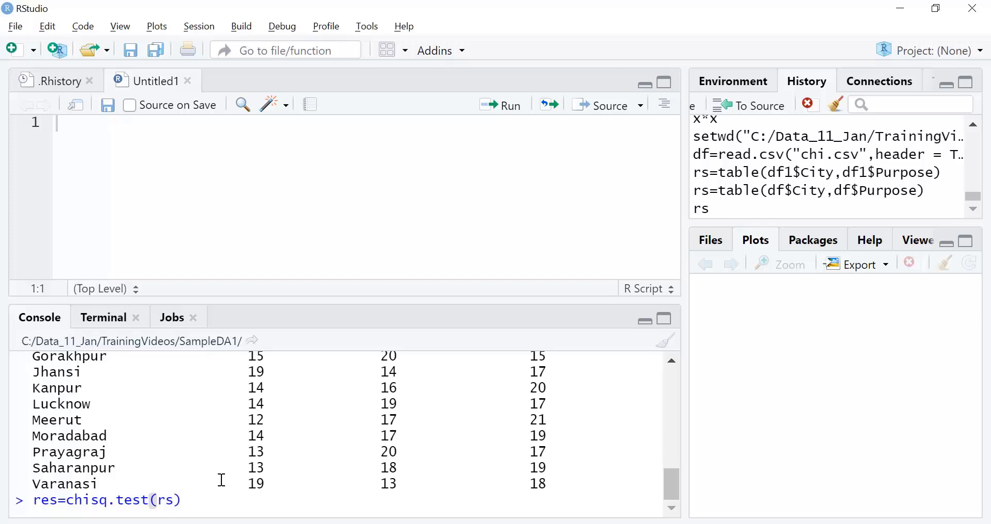
pyautogui.press('Return')
pyautogui.write('res')
pyautogui.press('Escape')
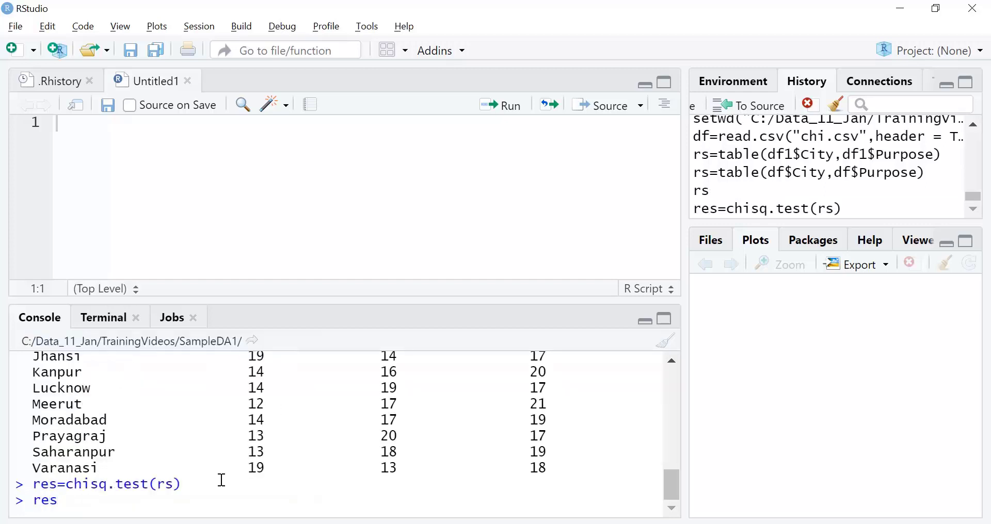
pyautogui.press('Return')
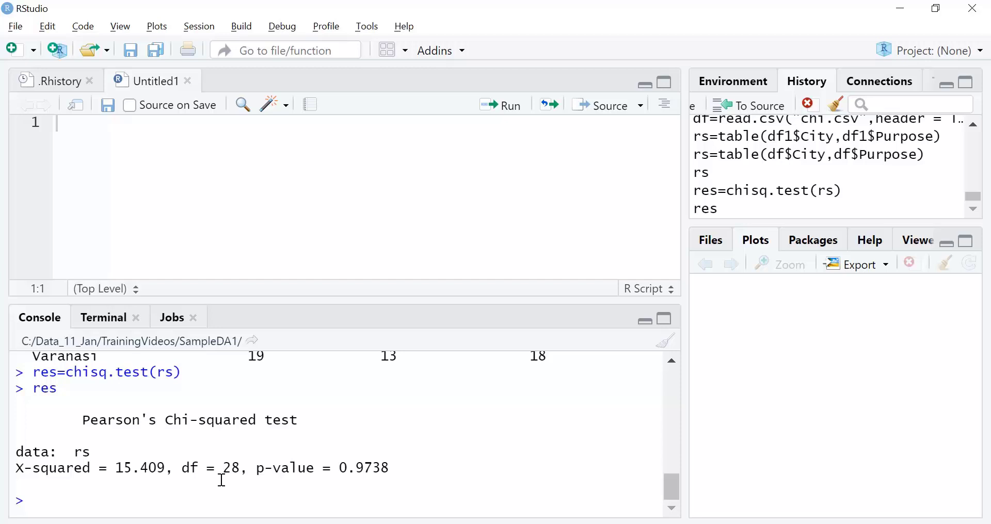
# Step: Print the test's observed counts with res$observed and look through the table
pyautogui.write('res$')
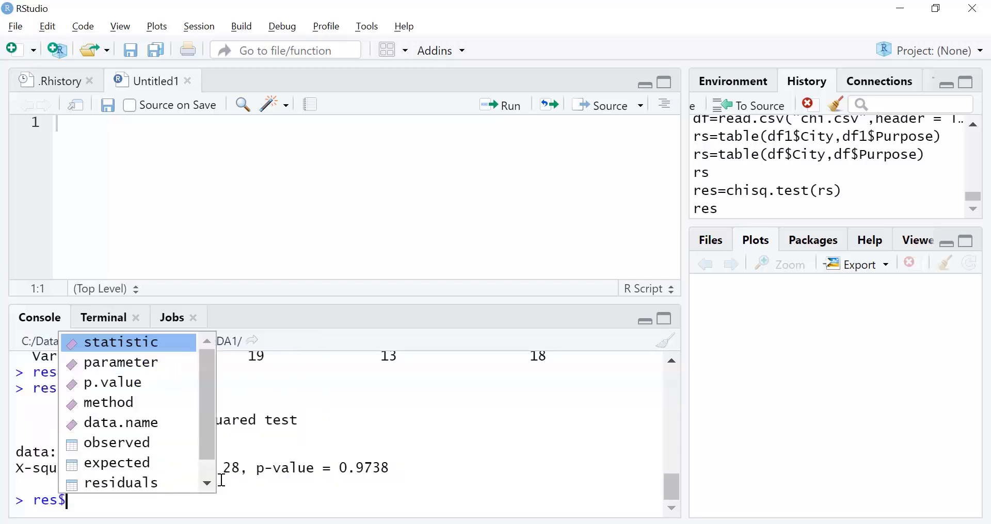
pyautogui.press('Down')
pyautogui.press('Down')
pyautogui.press('Down')
pyautogui.press('Down')
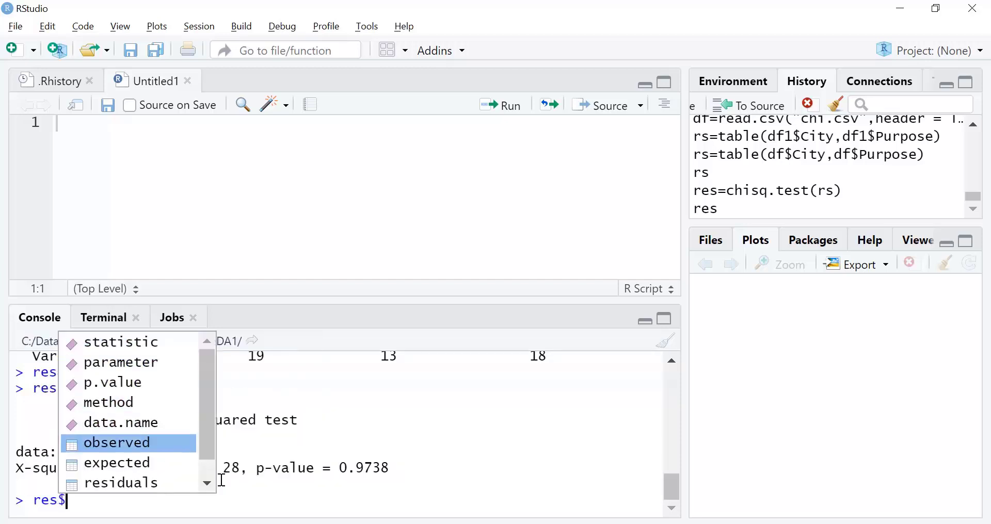
pyautogui.press('Down')
pyautogui.press('Down')
pyautogui.press('Up')
pyautogui.press('Return')
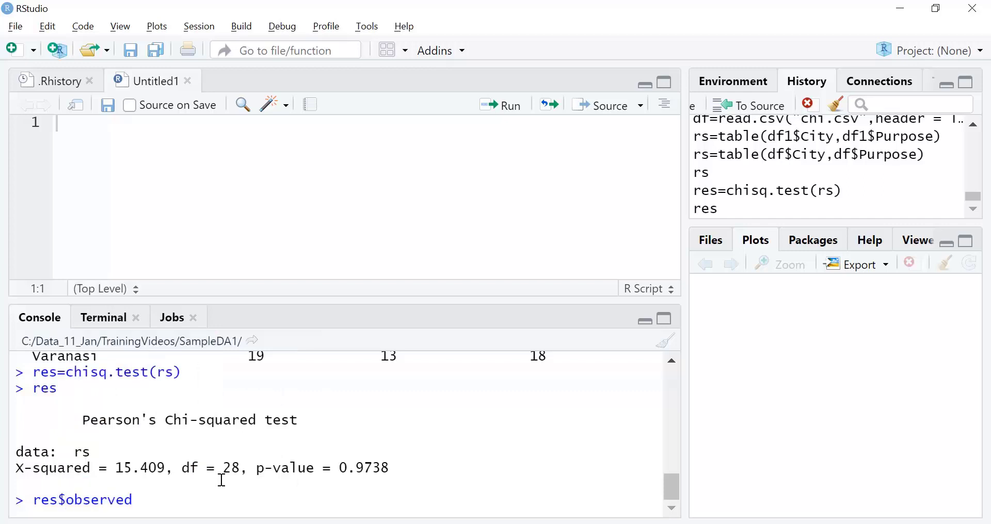
pyautogui.press('Return')
pyautogui.scroll(3, 677, 520)
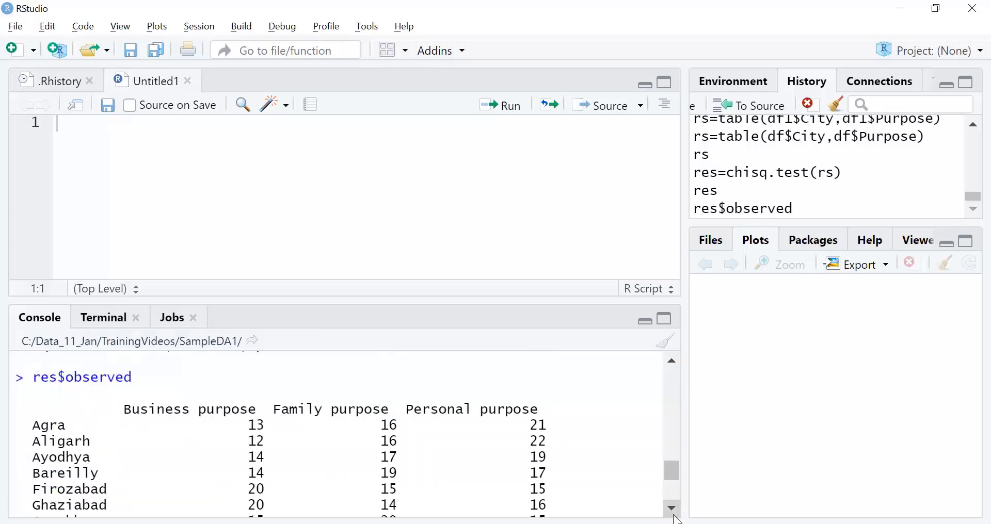
pyautogui.scroll(-3, 677, 519)
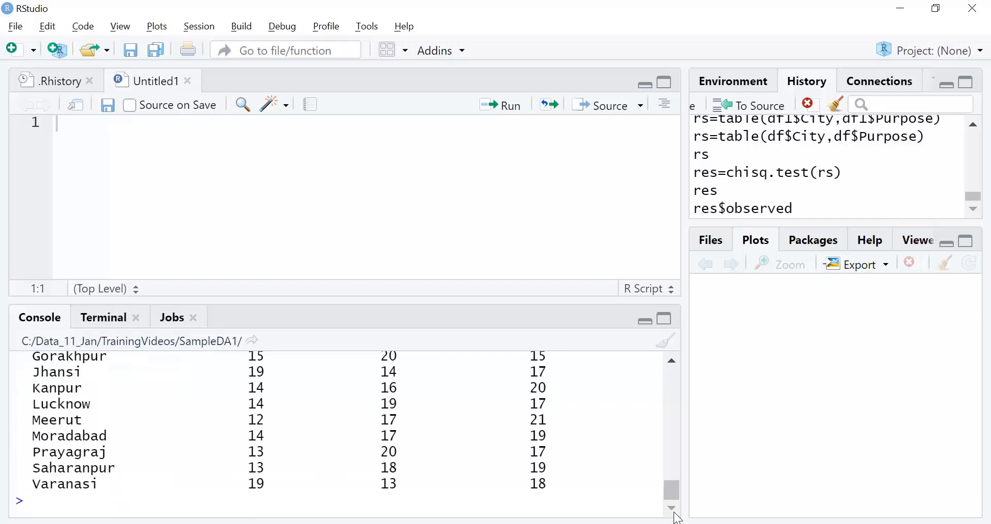
# Step: Print the test's expected counts with res$expected and look through the table
pyautogui.write('res$')
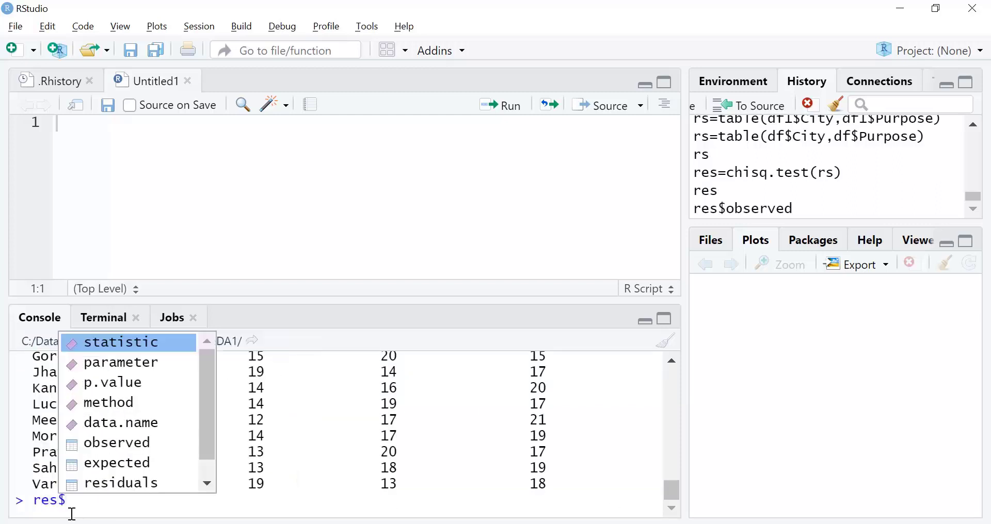
pyautogui.press('Up')
pyautogui.press('Up')
pyautogui.press('Up')
pyautogui.press('Return')
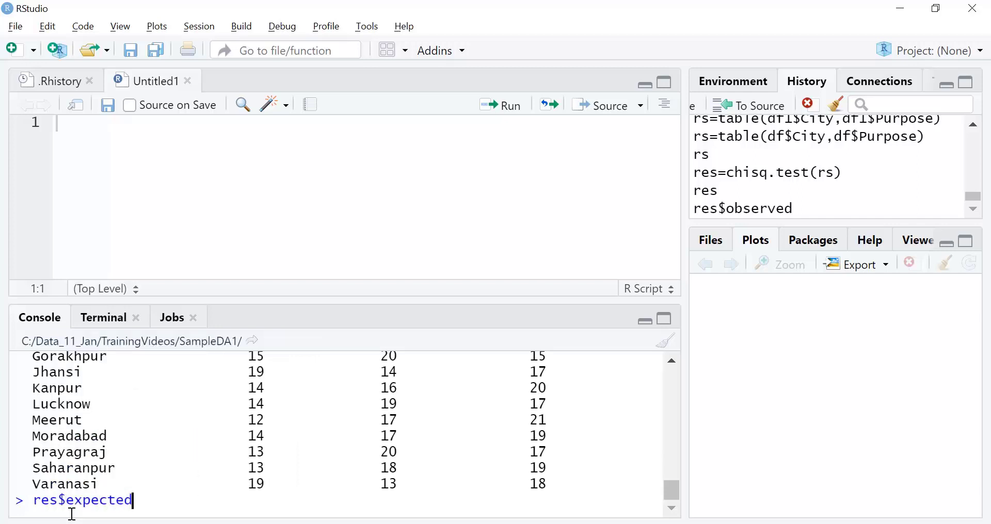
pyautogui.press('Return')
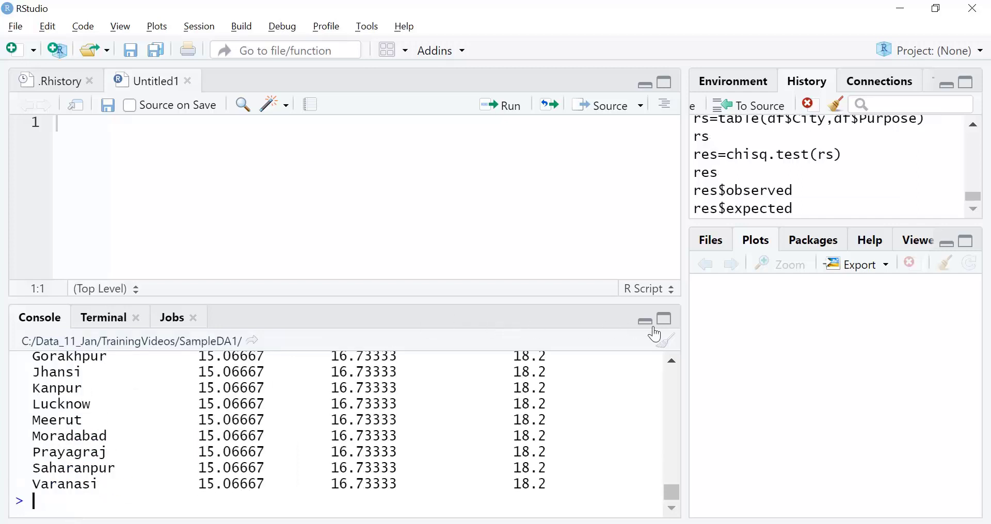
pyautogui.click(674, 360)
pyautogui.click(673, 360)
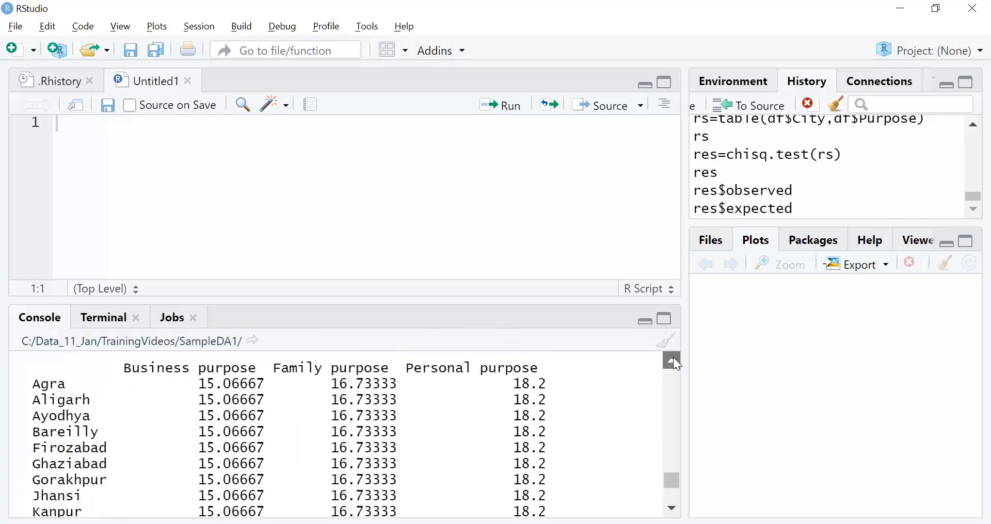
pyautogui.click(674, 360)
pyautogui.scroll(-5, 659, 387)
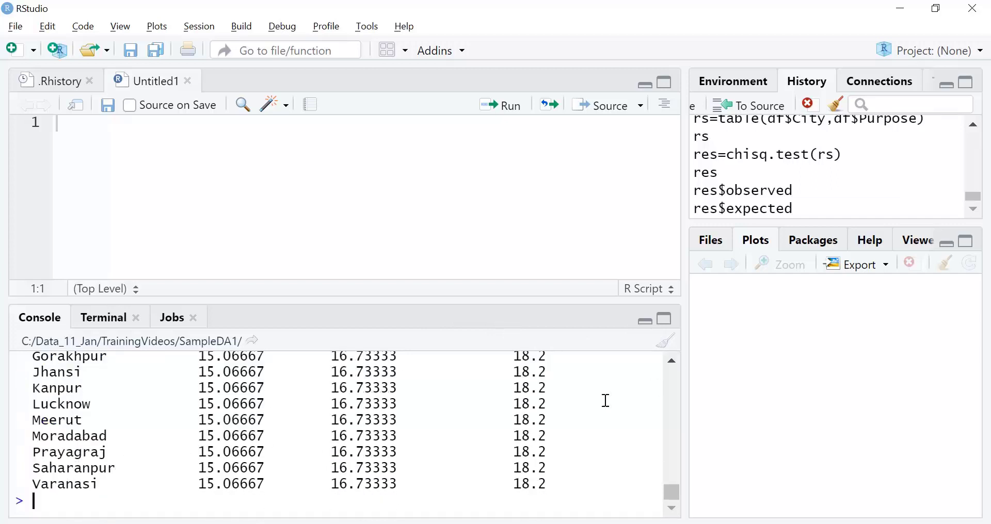
pyautogui.click(672, 361)
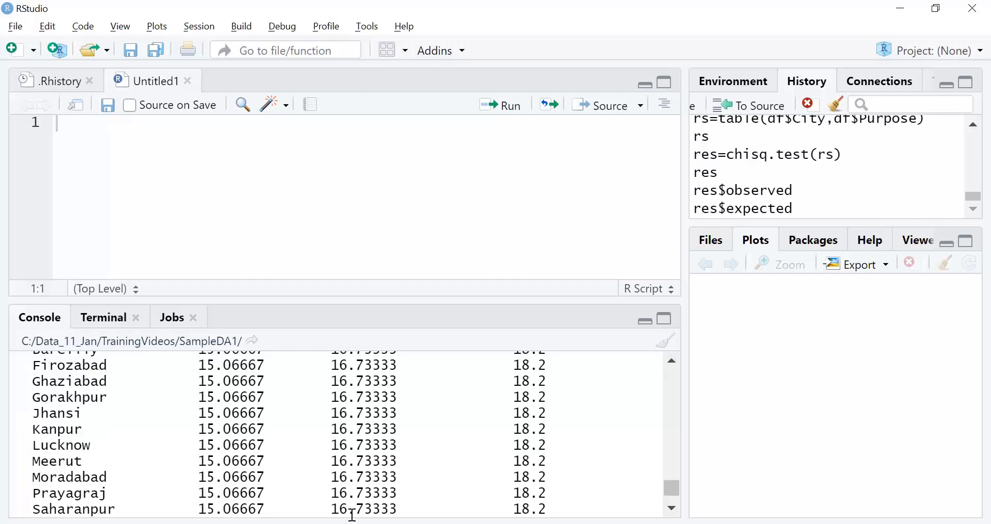
pyautogui.scroll(-1, 353, 515)
# Step: Print the test's residuals with res$residuals and view the start of the table
pyautogui.write('res$')
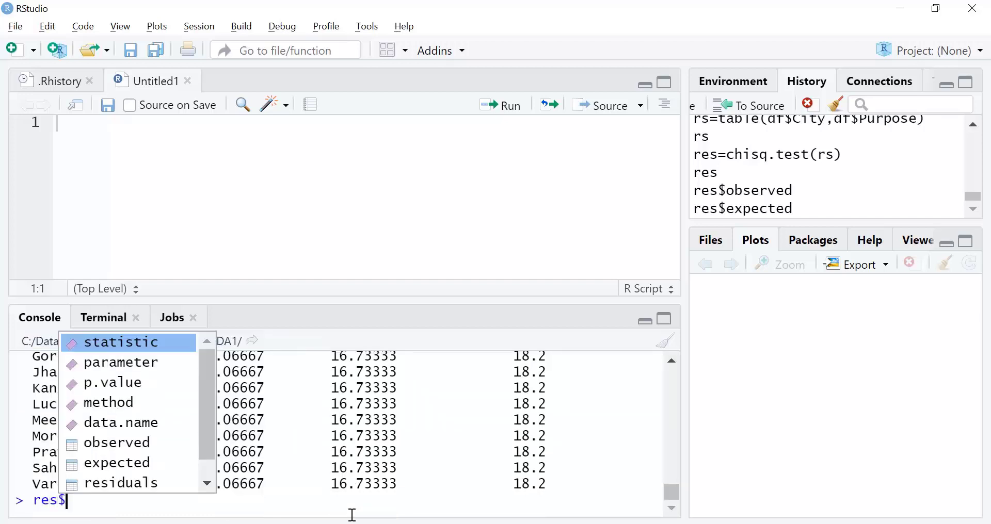
pyautogui.press('Up')
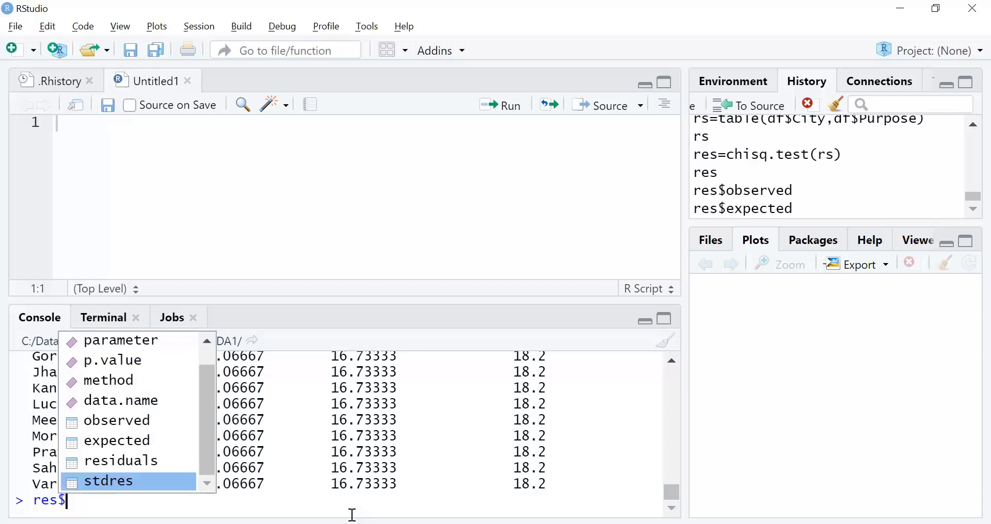
pyautogui.press('Up')
pyautogui.press('Return')
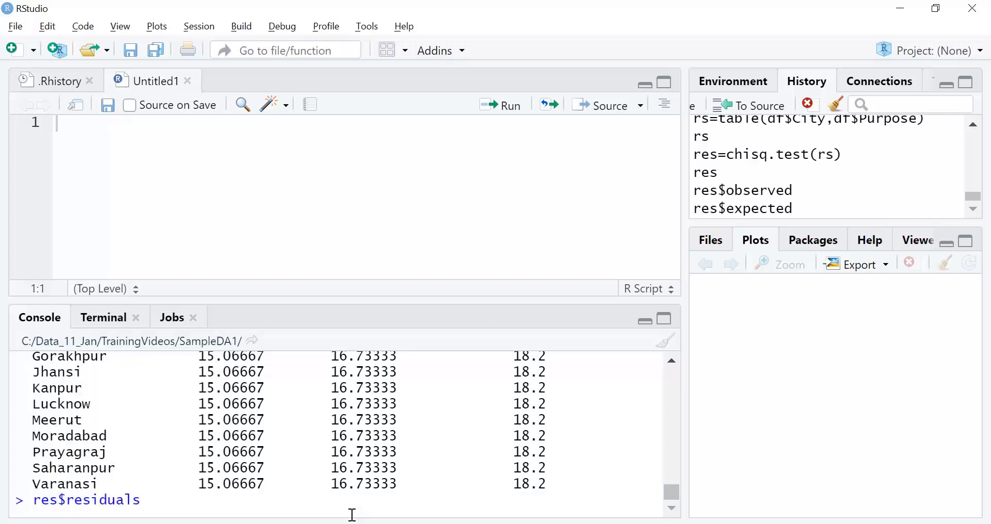
pyautogui.press('Return')
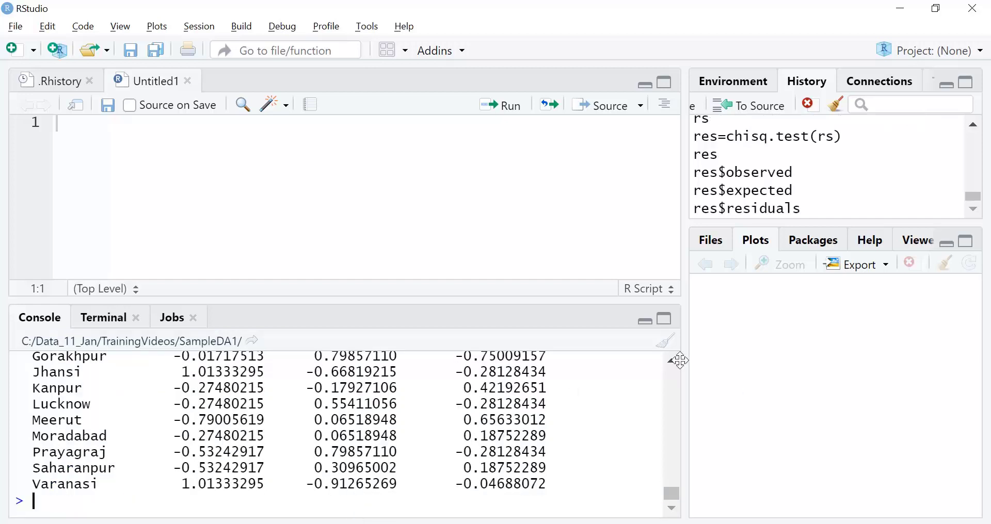
pyautogui.scroll(3, 673, 361)
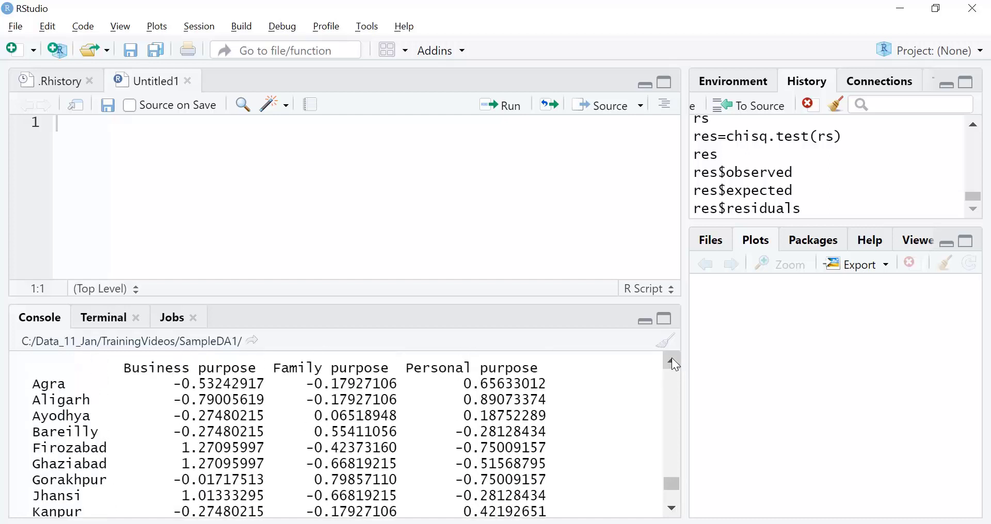